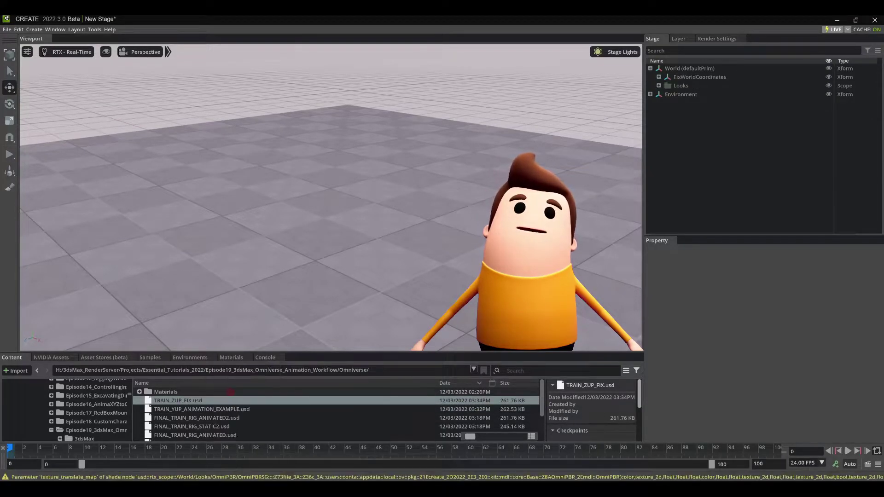
- Set the X rotation of the FixWorldCoordinates Xform to -90 and view the train from another angle
left_click(659, 78)
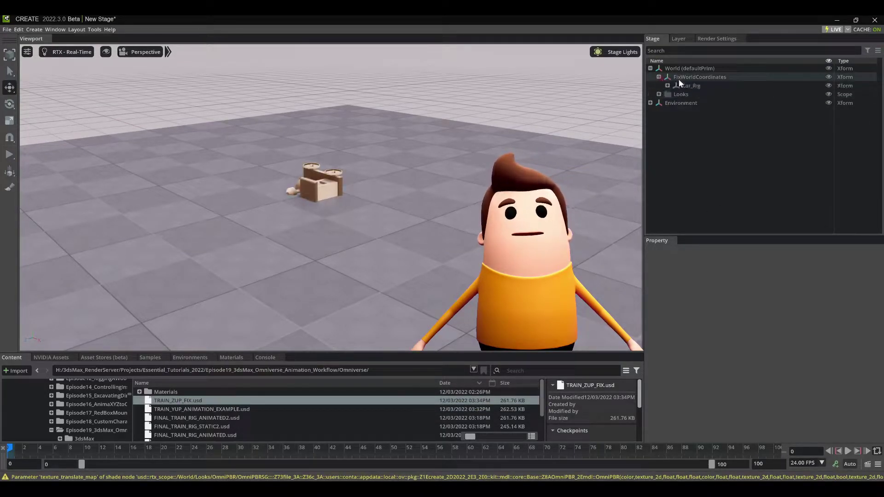
left_click(679, 77)
type("-9")
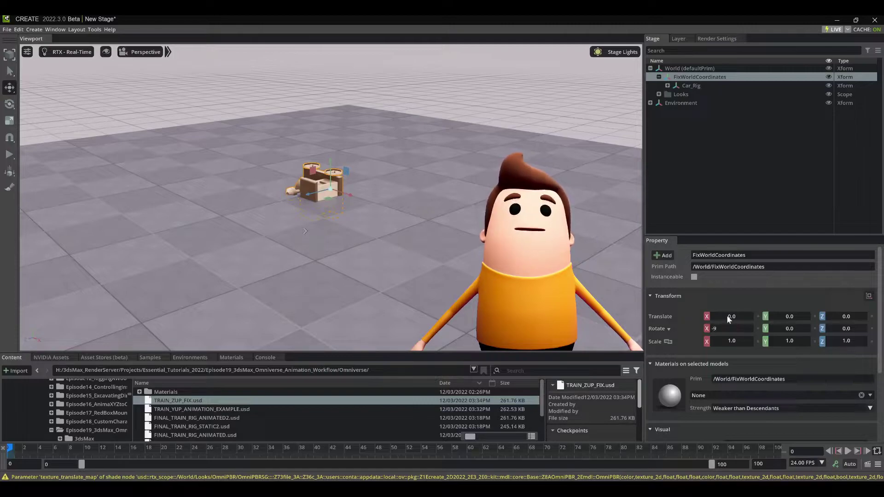
type("0")
key("Return")
left_click(725, 185)
left_click_drag(282, 291, 414, 275, "alt")
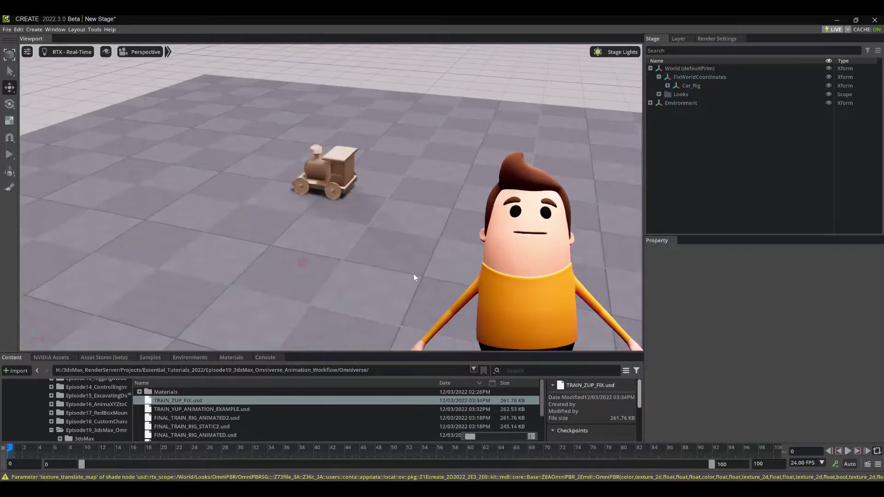
- Scrub through the train's animation and extend the timeline's end frame to 500
left_click_drag(62, 449, 8, 408)
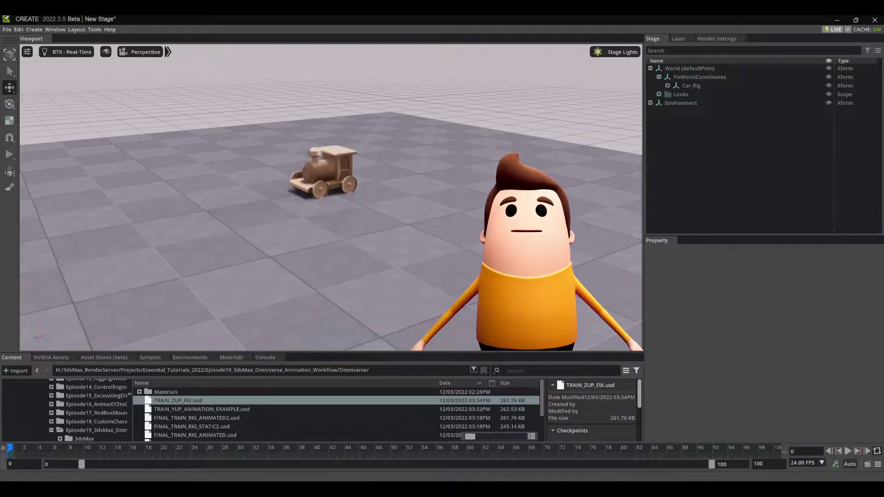
right_click_drag(324, 198, 359, 196)
left_click_drag(75, 446, 778, 446)
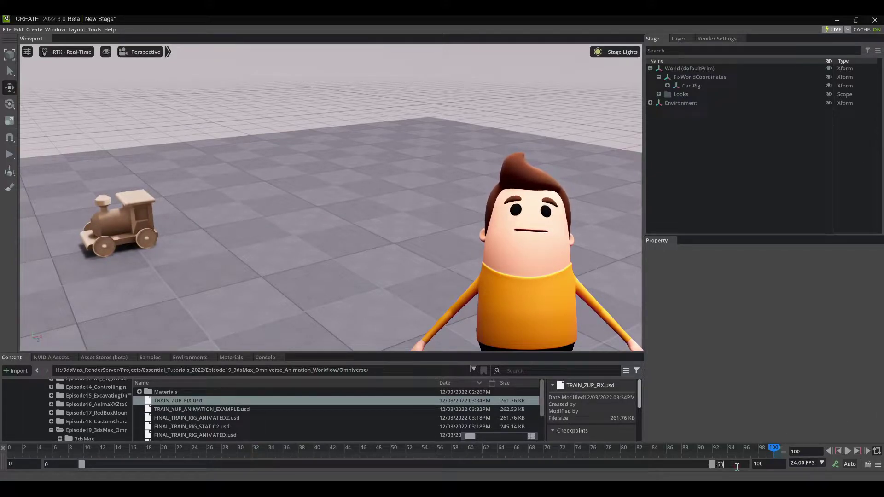
key("Return")
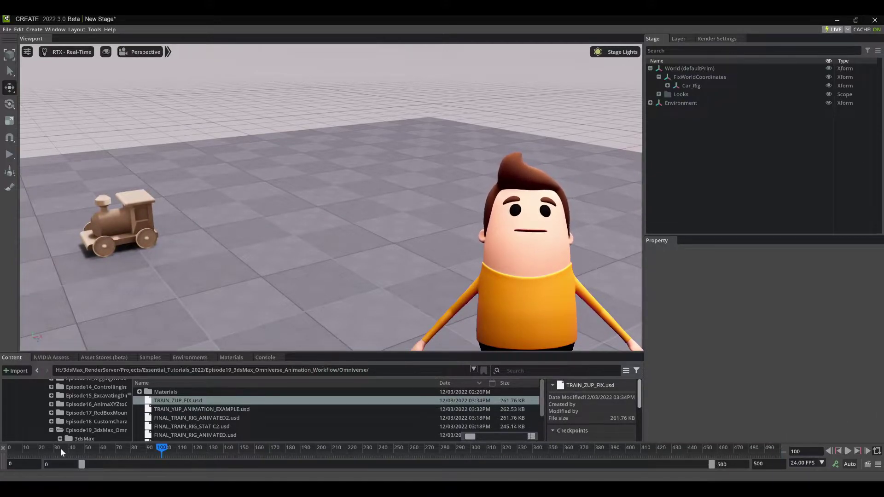
left_click_drag(61, 449, 0, 463)
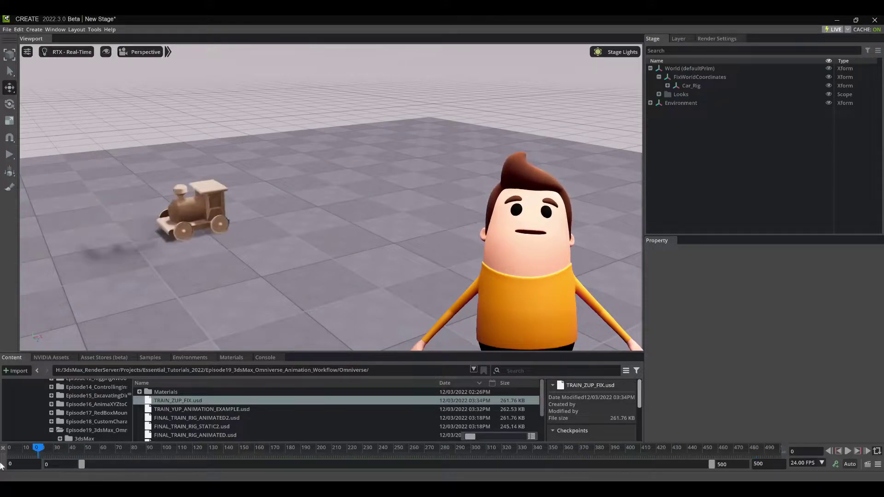
- Open the Sequencer and create an asset track in it
left_click(55, 29)
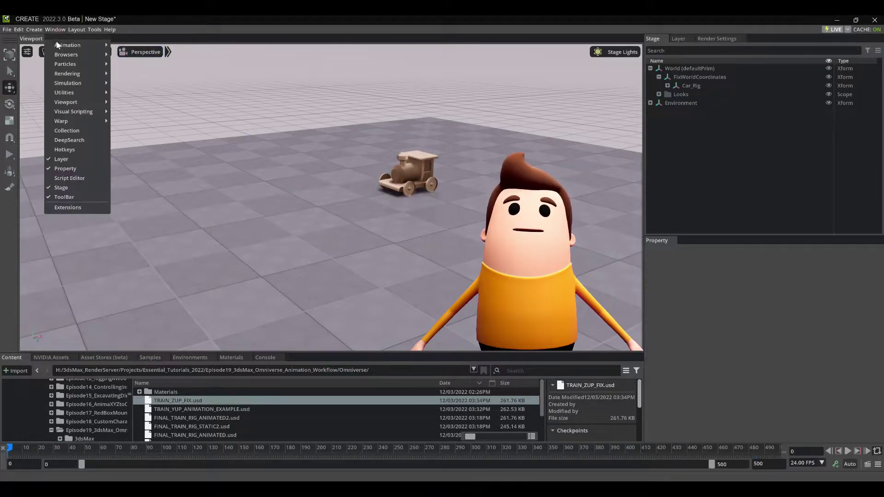
mouse_move(57, 45)
left_click(134, 74)
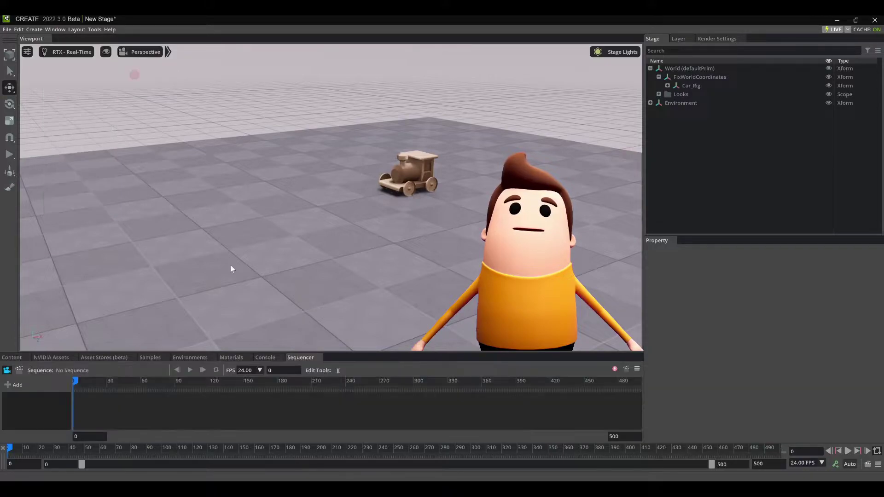
left_click(23, 387)
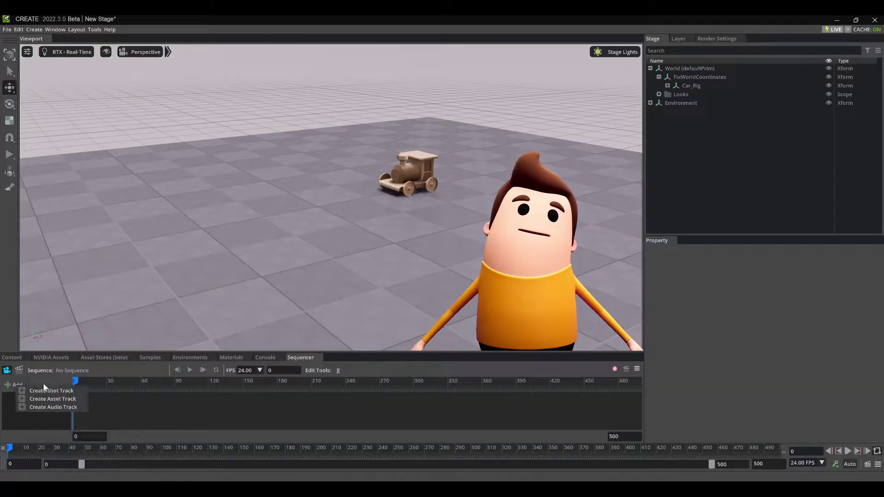
left_click(54, 398)
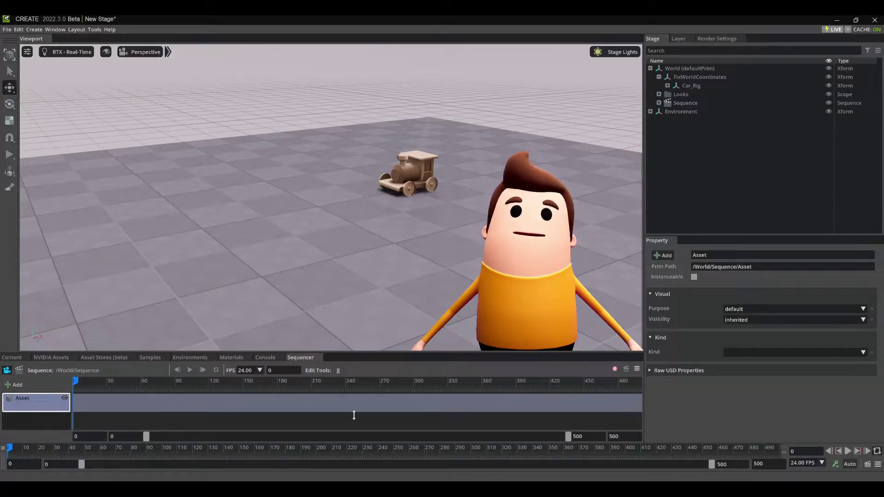
- Add a new asset clip to the Asset track, starting at about frame 111
right_click(311, 400)
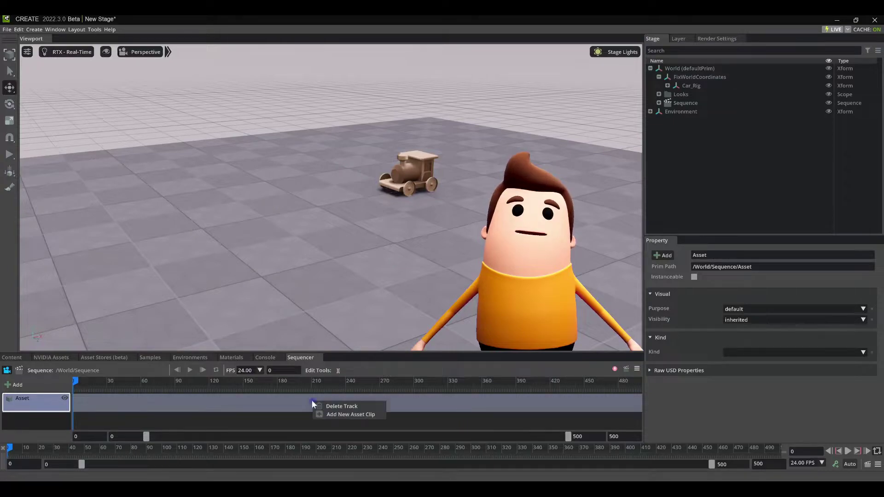
left_click(351, 413)
left_click_drag(426, 399, 319, 394)
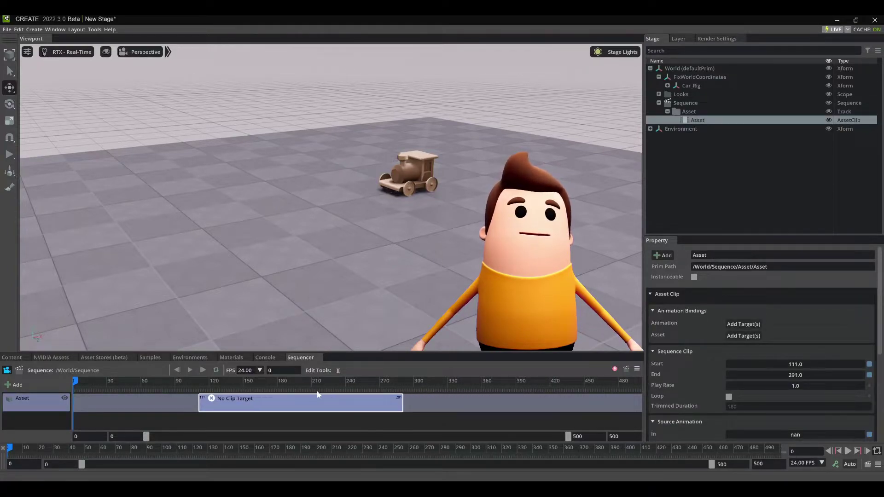
- Assign Car_Rig under FixWorldCoordinates as the clip's Animation target
left_click(744, 325)
left_click(362, 201)
left_click(370, 210)
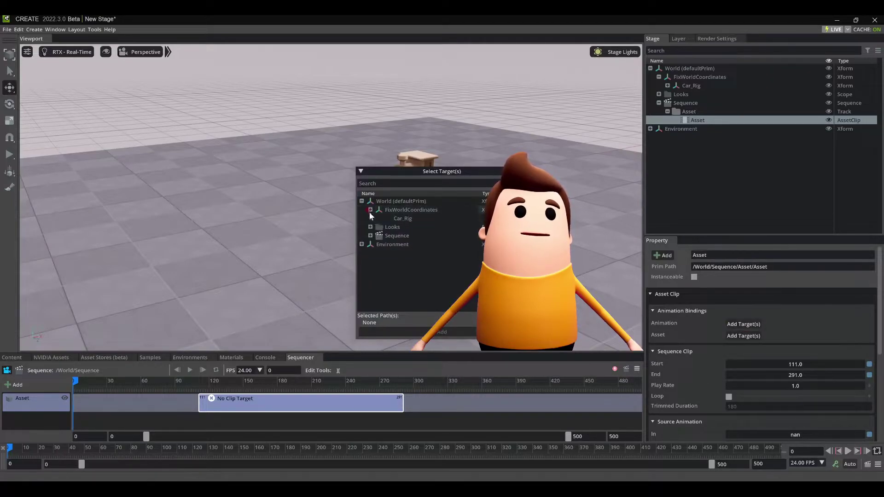
left_click(403, 219)
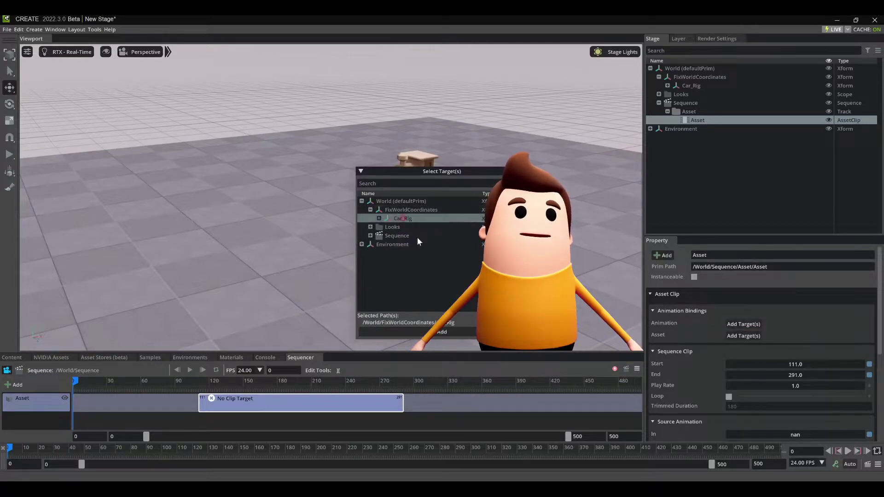
left_click(441, 333)
- Assign Car_Rig under FixWorldCoordinates as the clip's Asset target
left_click(743, 346)
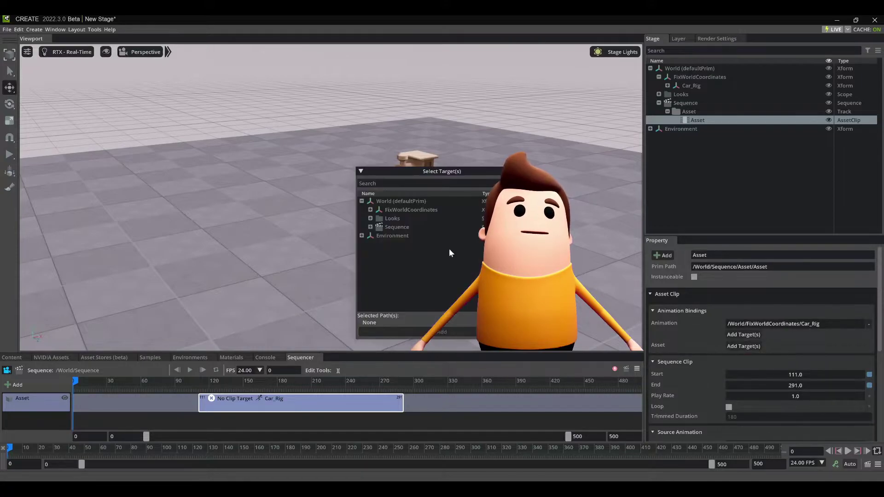
left_click(370, 210)
left_click(396, 219)
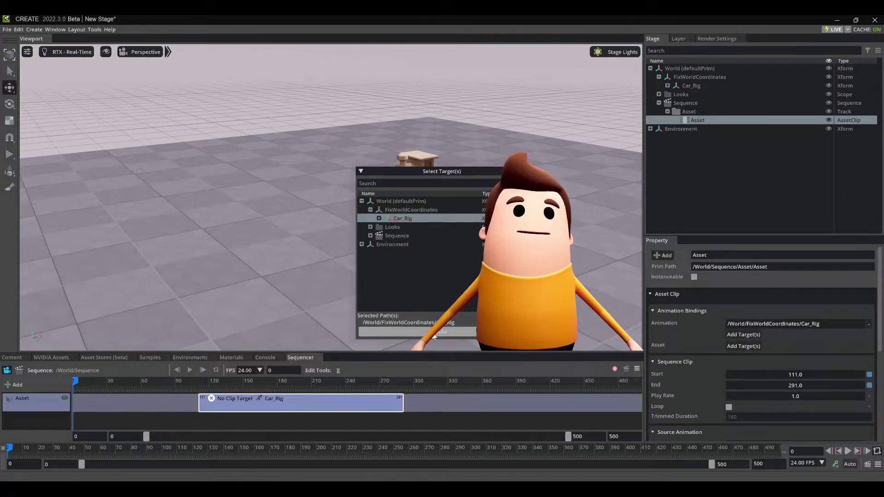
left_click(434, 333)
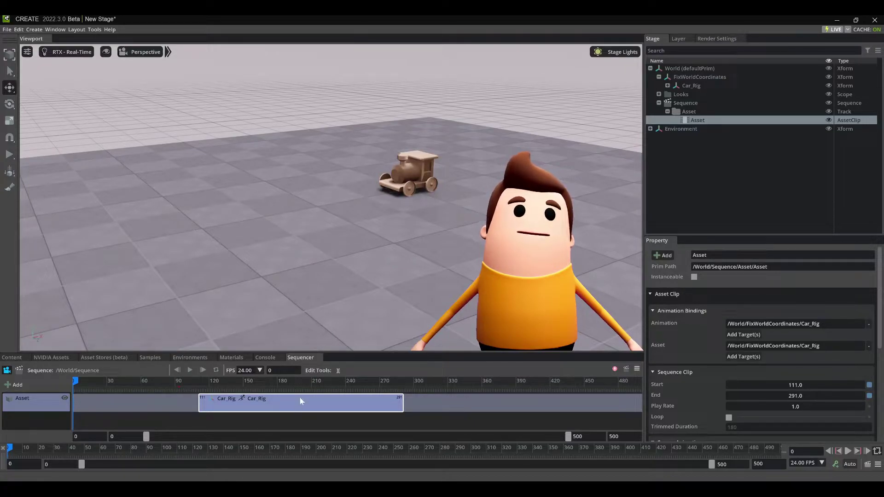
- Try the Car_Rig clip at start frames 0, 119 and 37, scrubbing the timeline to preview the train's motion
left_click_drag(300, 397, 133, 399)
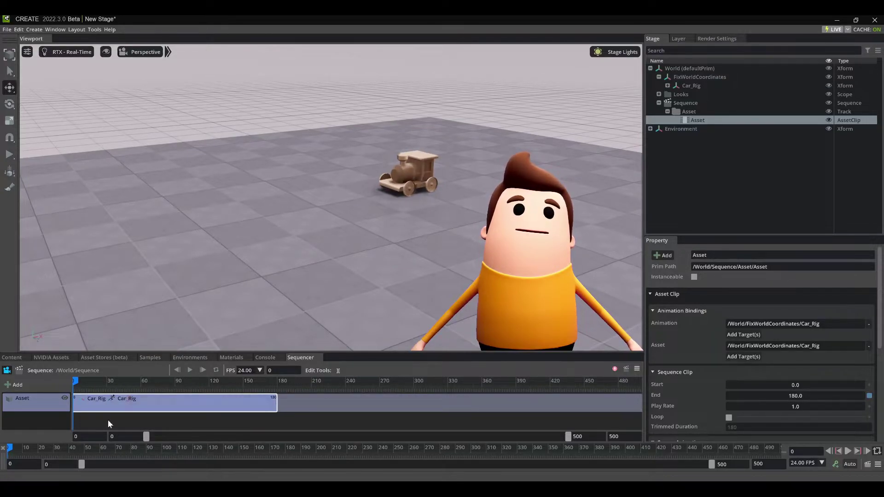
left_click_drag(92, 446, 9, 436)
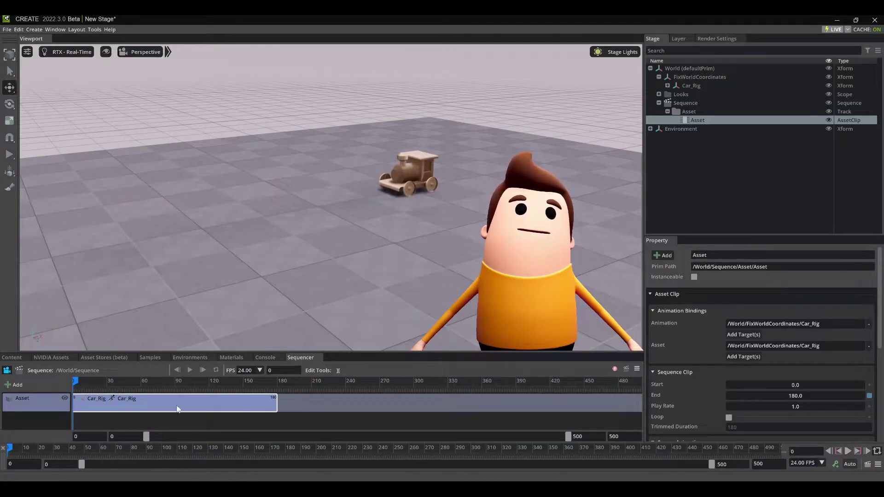
left_click_drag(196, 406, 308, 410)
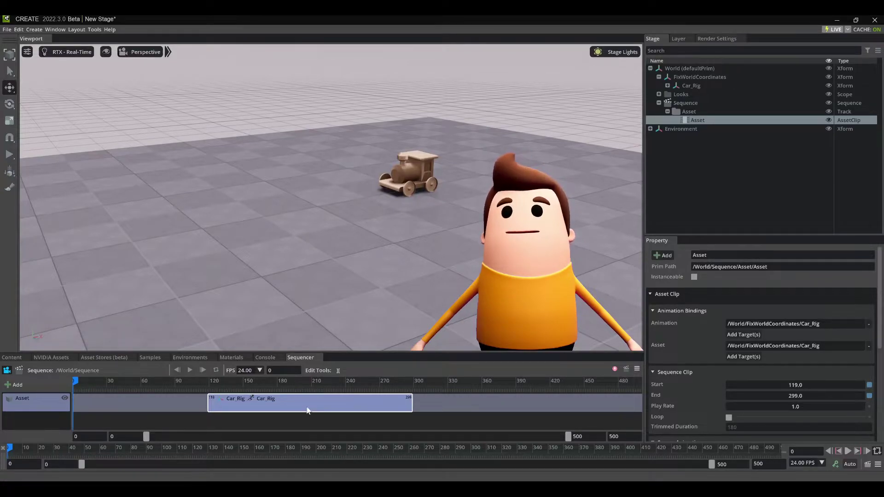
left_click_drag(44, 446, 95, 450)
left_click_drag(258, 411, 165, 411)
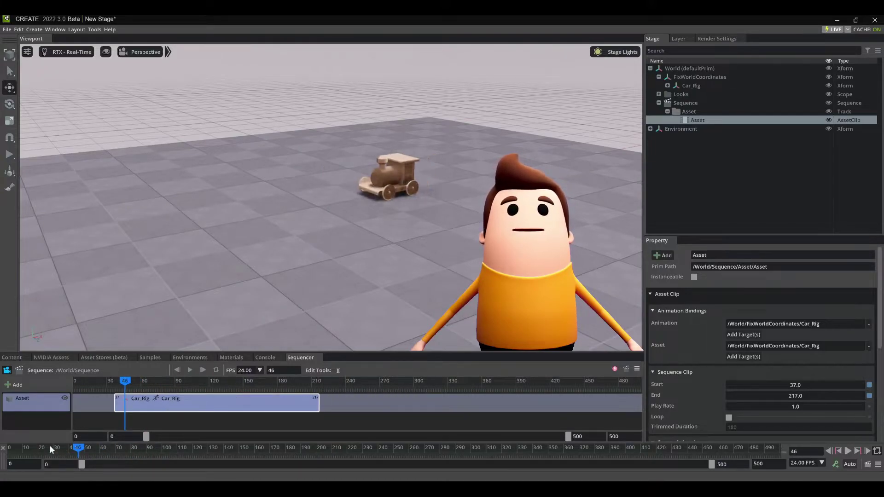
left_click_drag(49, 445, 124, 456)
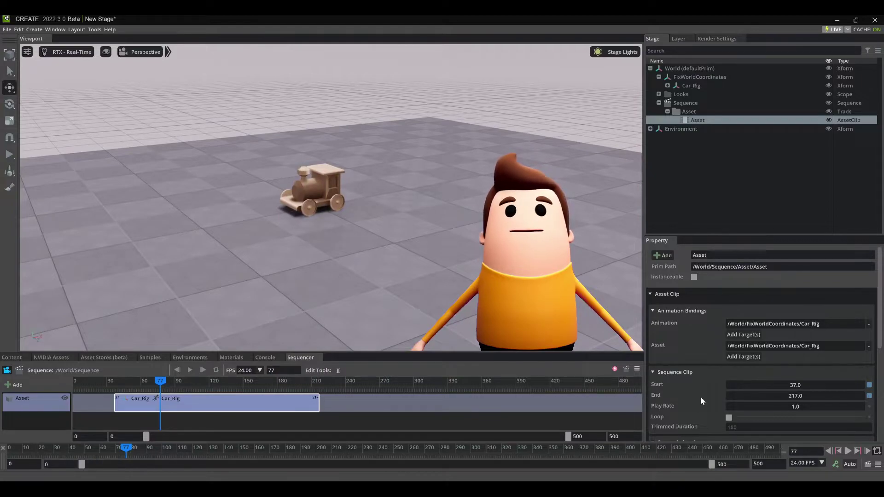
- Move the Car_Rig clip to start at frame 0 and set its End to 100
scroll(702, 401, "down", 2)
left_click_drag(132, 405, 93, 403)
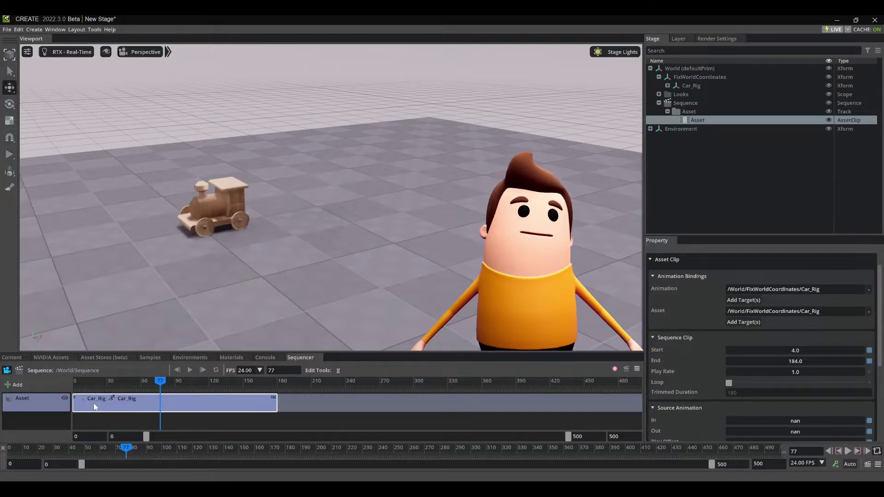
double_click(805, 362)
type("100")
key("Return")
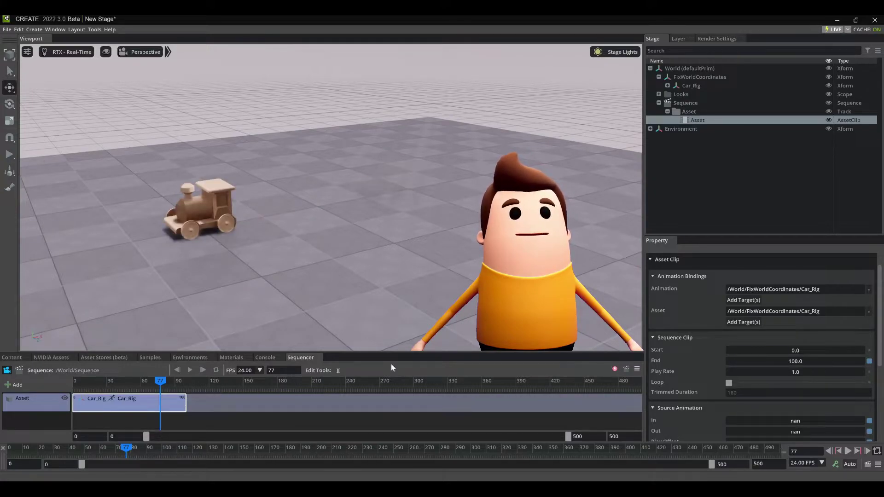
- Rewind to frame 0, set the clip's Play Rate to 0.1 and play the animation
left_click_drag(116, 389, 1, 404)
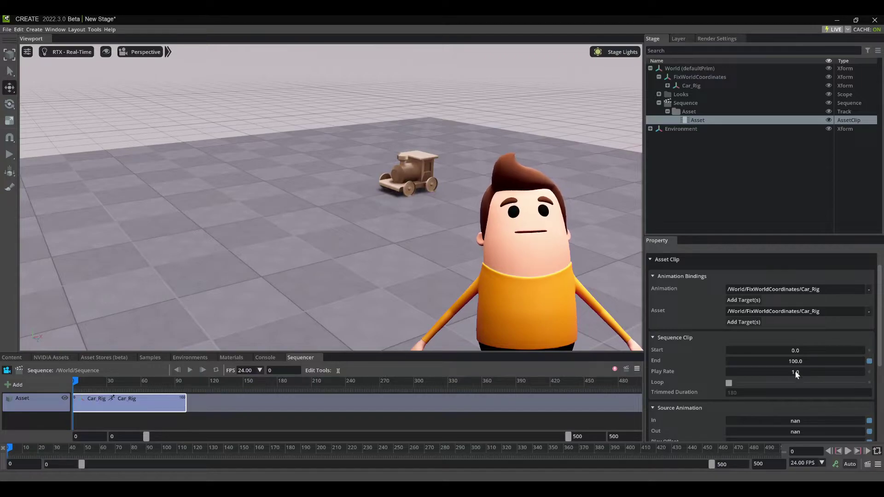
type("0.1")
key("Return")
key("space")
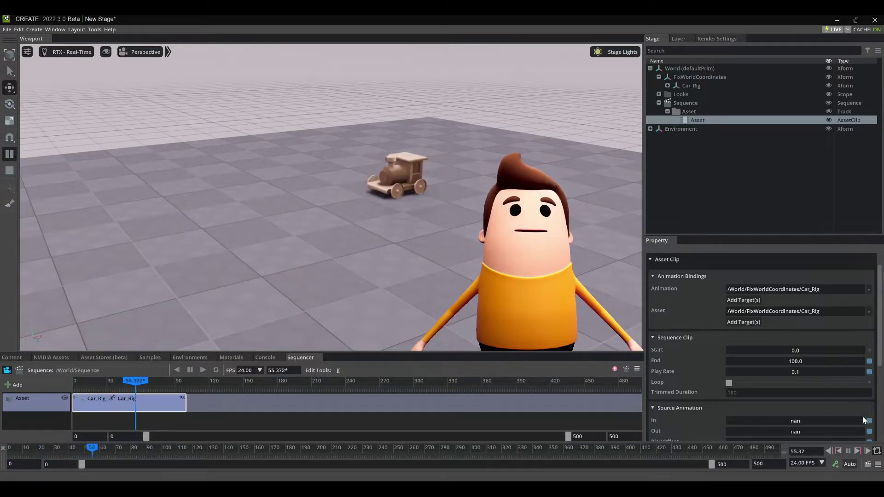
key("space")
- Set the clip's Play Rate to 5 and play the animation from the start, then rewind
type("5")
key("Return")
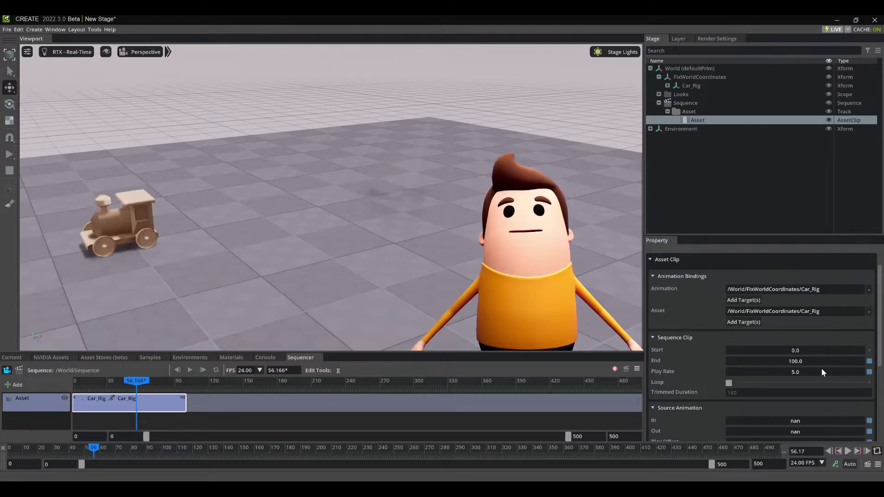
left_click_drag(118, 386, 74, 387)
key("space")
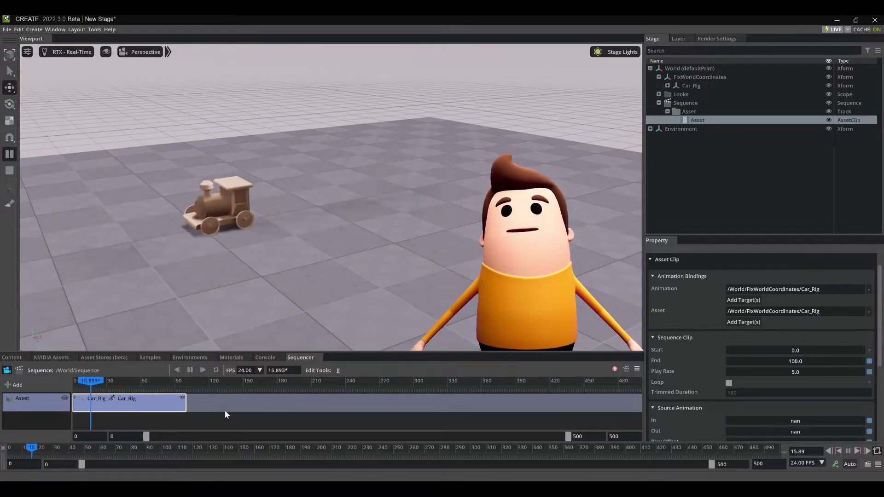
key("space")
left_click_drag(134, 383, 63, 381)
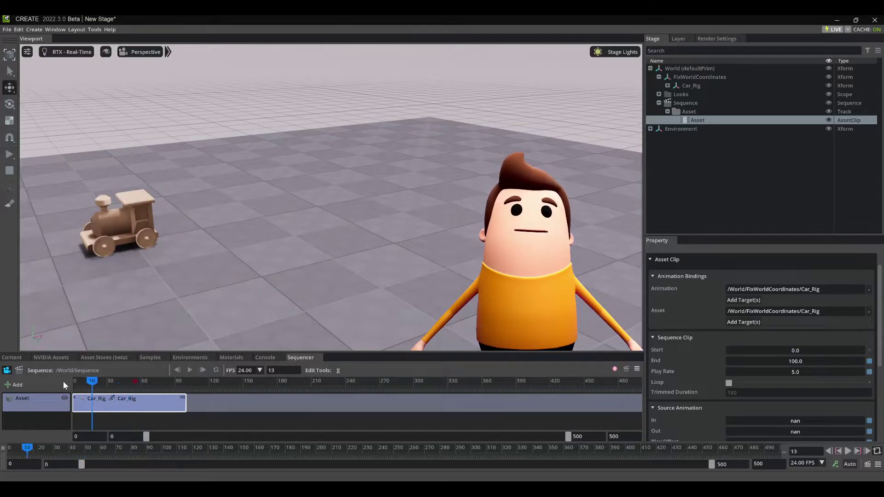
- Enable looping for the Car_Rig clip, extend its end to about frame 411 and play it
left_click(728, 383)
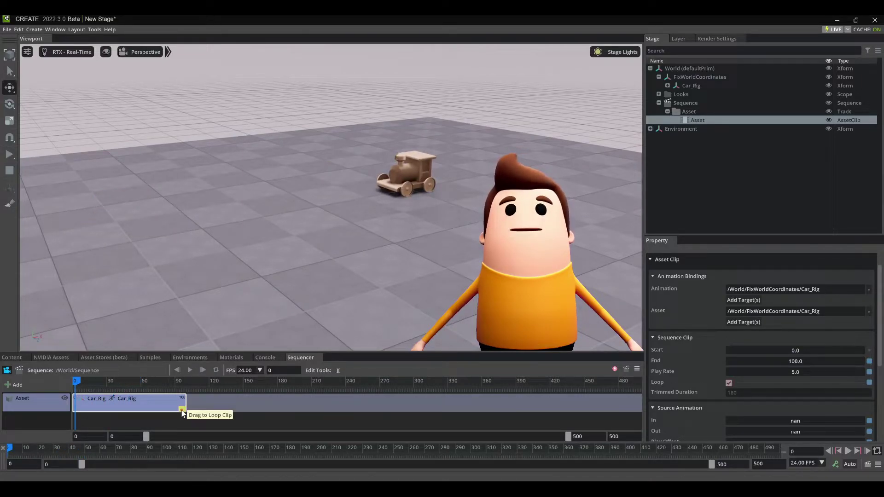
left_click_drag(183, 409, 544, 428)
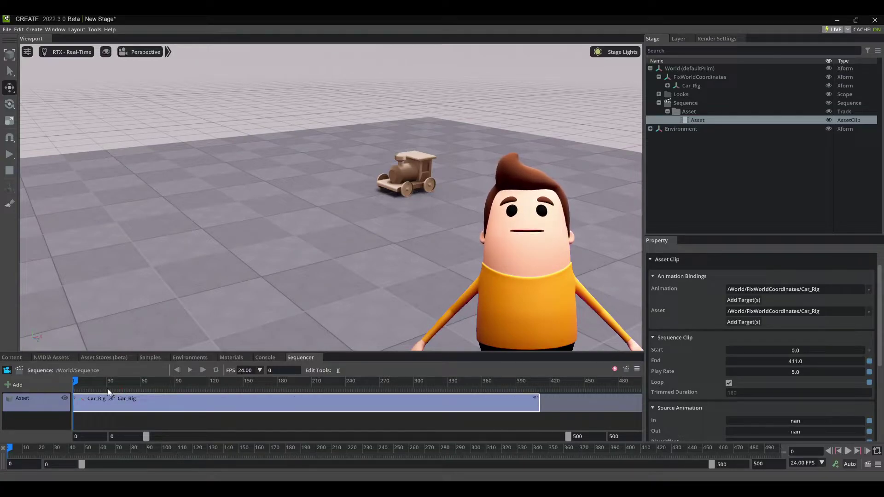
key("space")
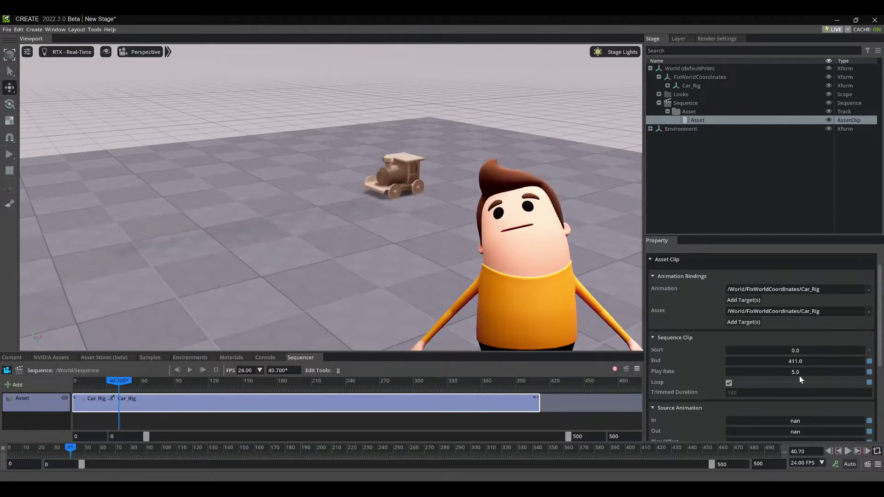
- Set the looping clip's Play Rate to 1 and play the animation
double_click(806, 374)
type("1")
key("Return")
key("space")
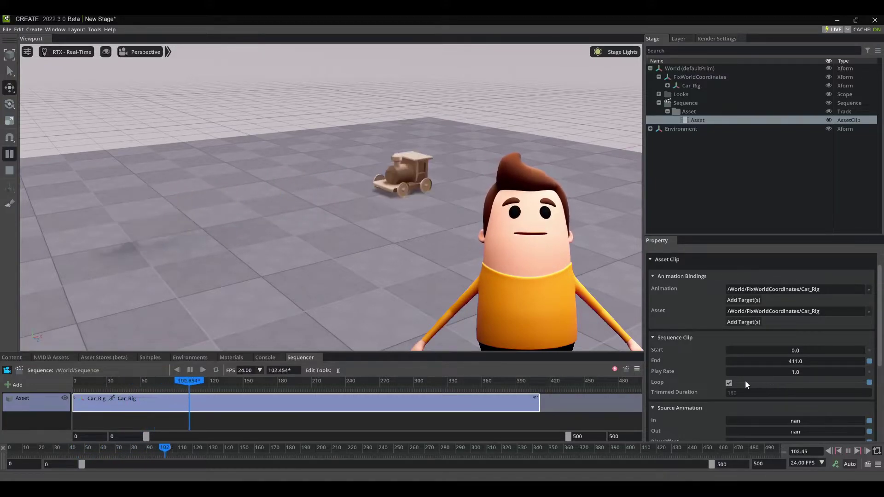
- Set the looping clip's Play Rate to 15, play the animation and rewind to frame 0
double_click(814, 372)
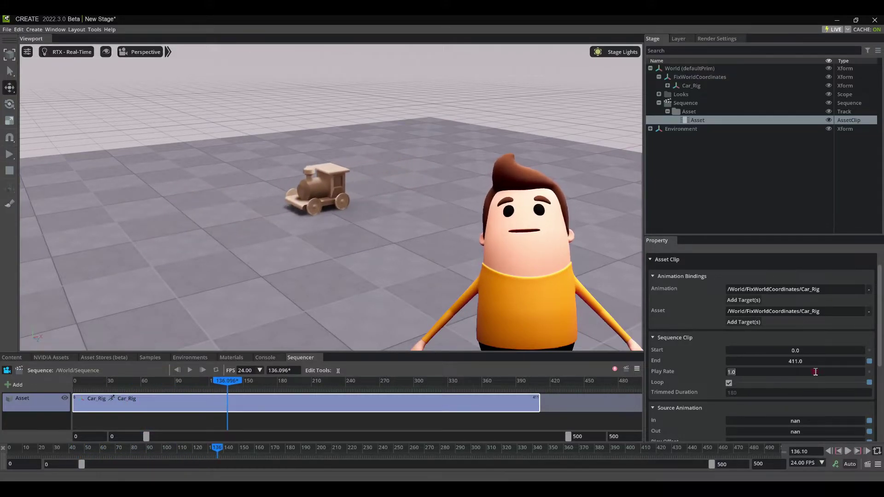
type("15")
key("Return")
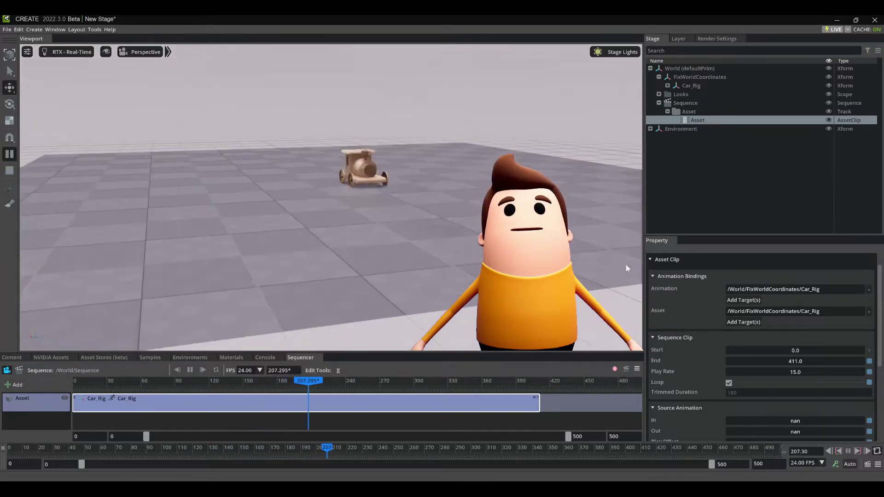
key("space")
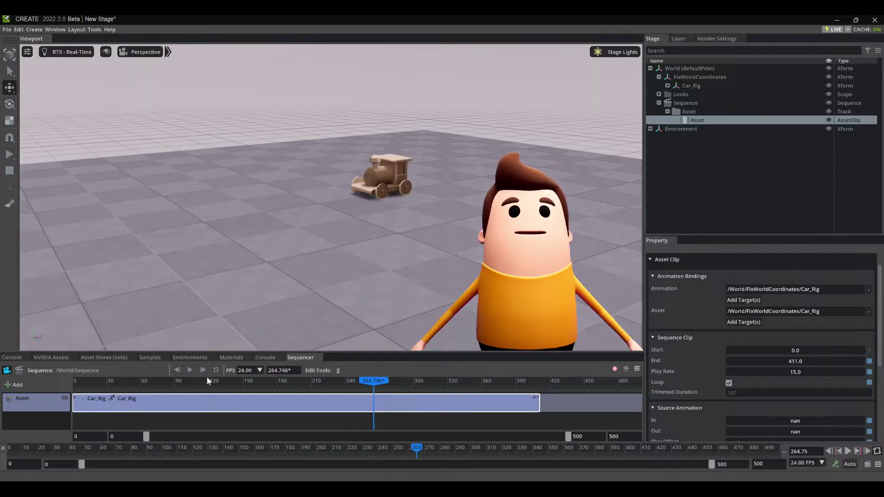
left_click_drag(134, 382, 60, 368)
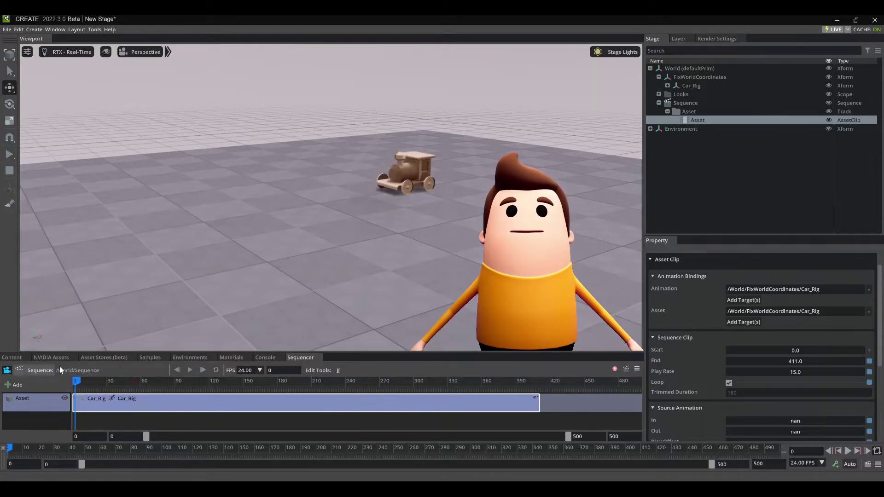
- Set the clip's Start to 100, End to 0 and Play Rate to 1, and preview the playback from frame 0
left_click(799, 350)
type("100")
key("Tab")
key("Tab")
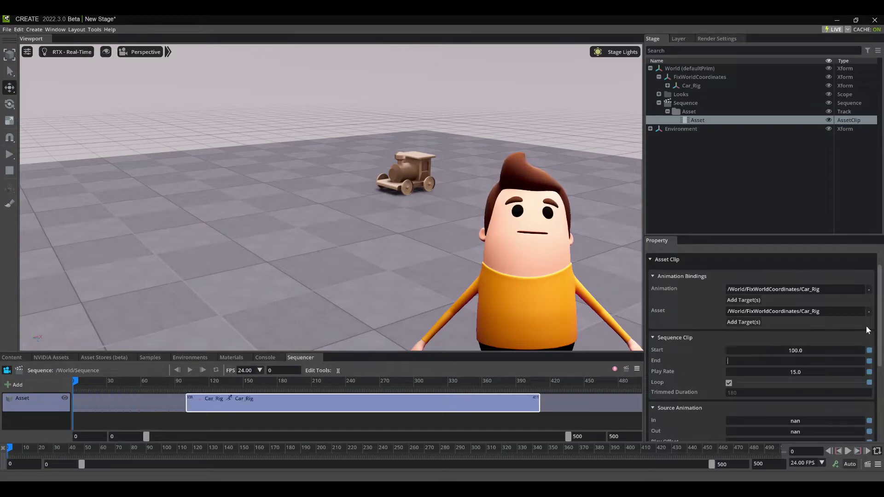
type("1")
key("Return")
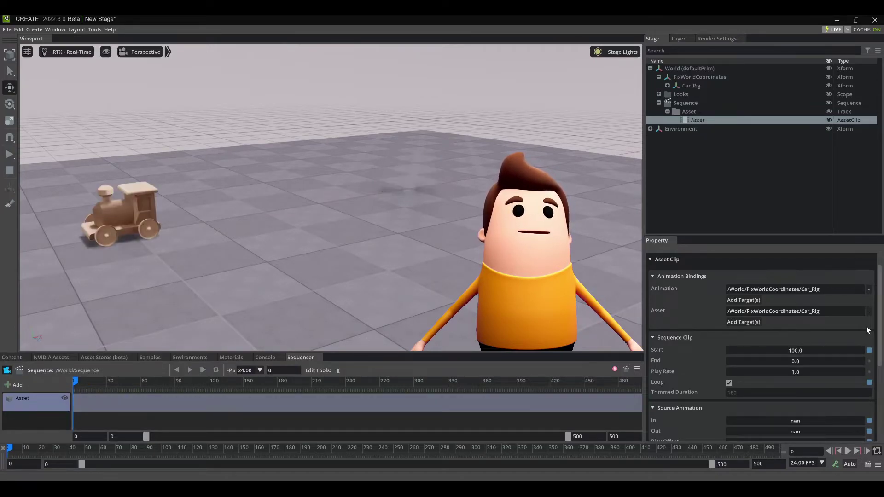
key("space")
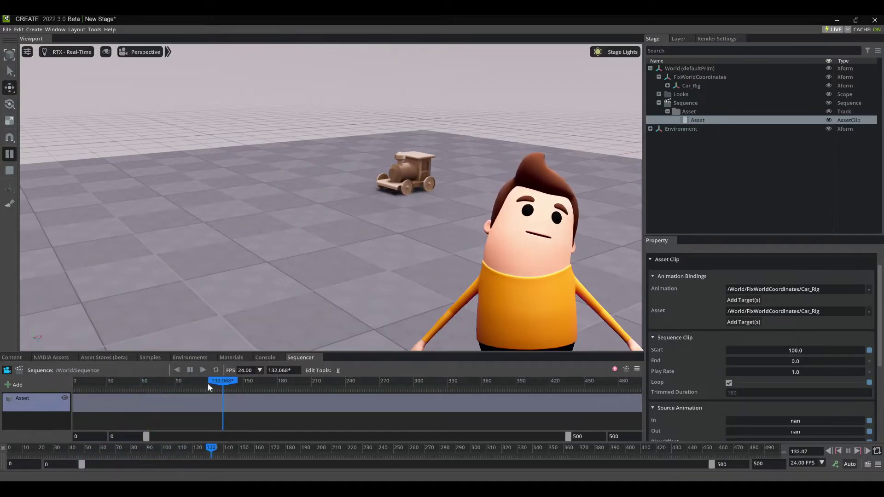
left_click_drag(208, 383, 18, 382)
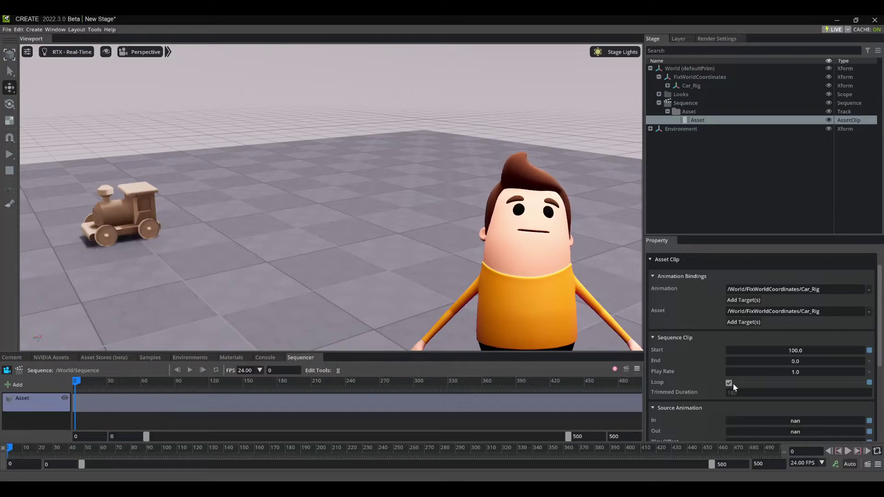
- Set the clip's Play Rate back to 15, play the animation briefly and rewind to frame 0
left_click(797, 372)
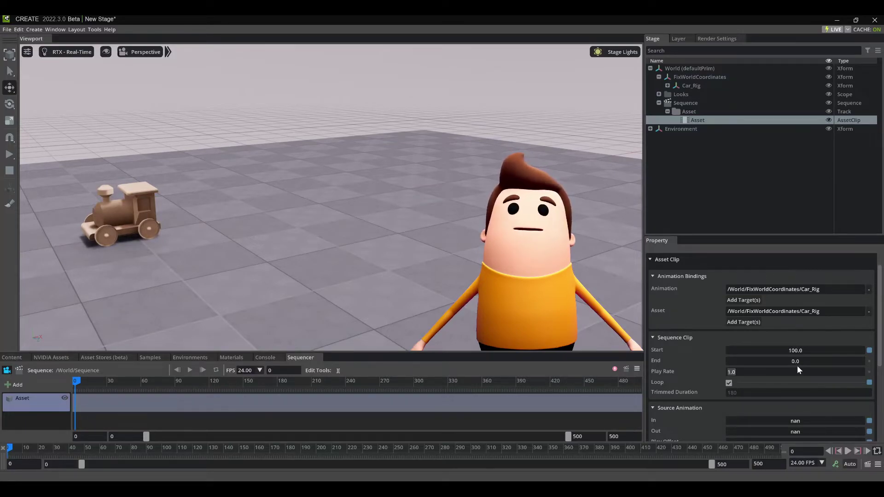
type("15")
key("Return")
key("space")
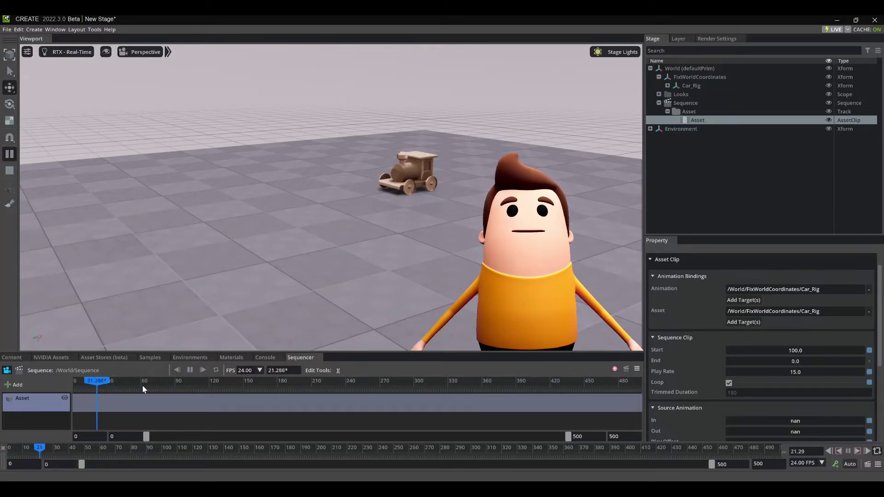
key("space")
left_click_drag(171, 389, 2, 386)
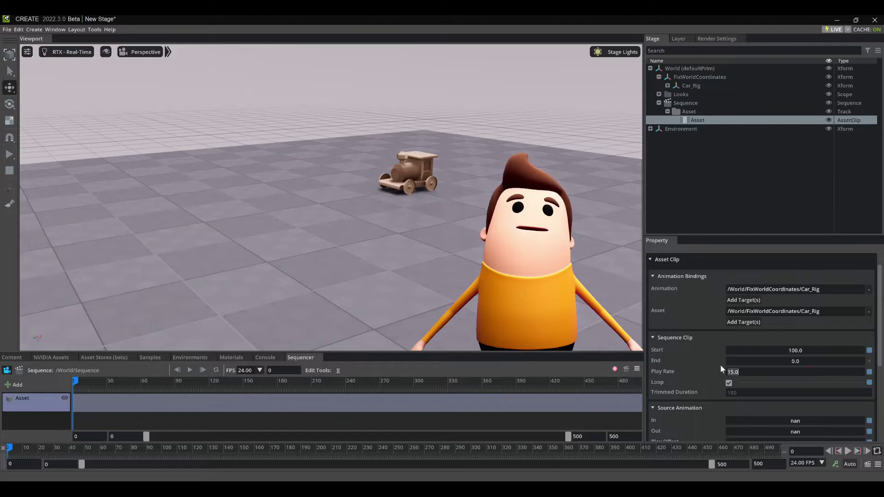
- Set the clip's Play Rate to 0.1, play the animation and return the playhead to frame 0
type("1")
key("Return")
double_click(788, 372)
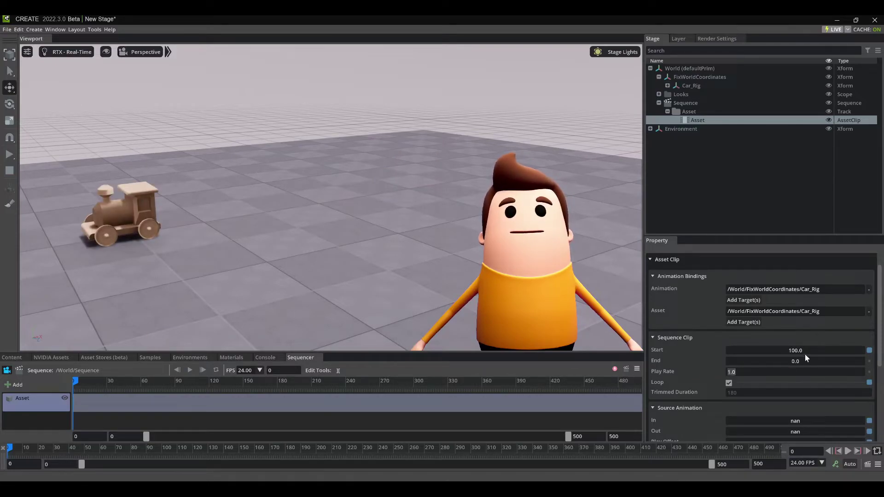
type("0.1")
key("Return")
key("space")
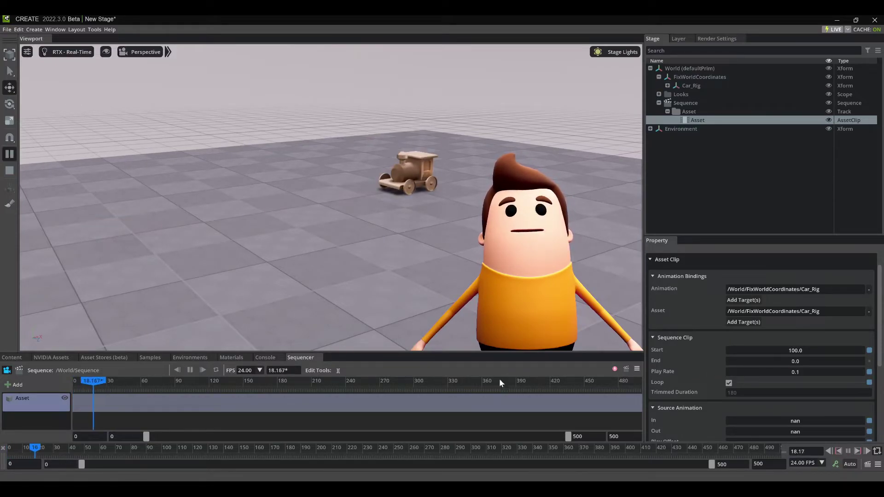
left_click_drag(132, 382, 73, 382)
- Set the clip's Play Rate to 1 and turn off its looping, previewing the playback and rewinding to frame 0
double_click(783, 371)
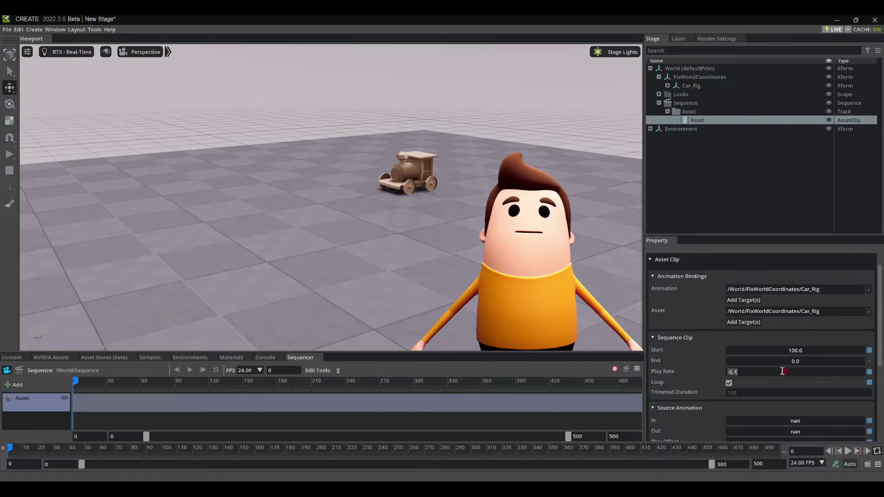
type("1")
key("Return")
left_click(190, 370)
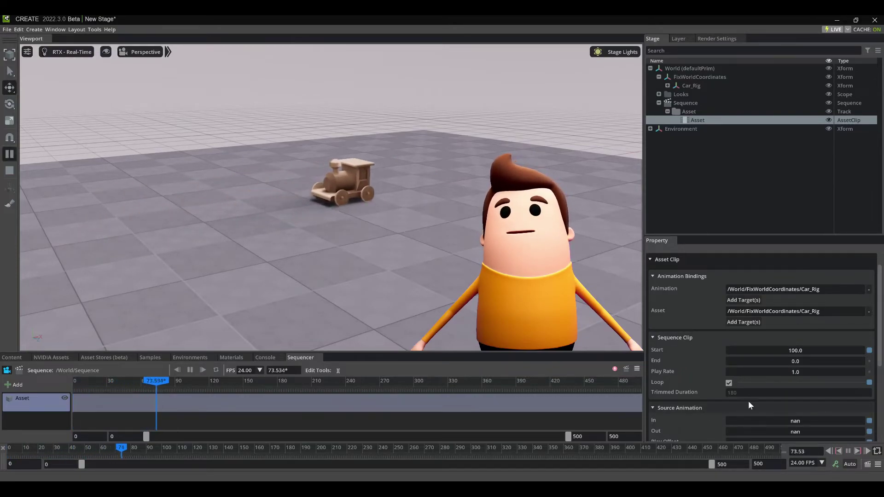
left_click(729, 384)
left_click_drag(256, 381, 16, 367)
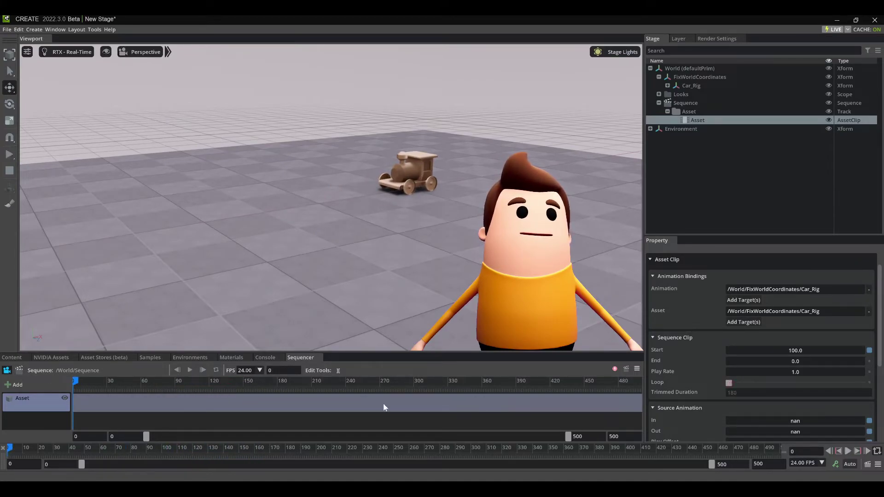
- Set the Car_Rig clip's Start to 0 and its End to 100
right_click(117, 397)
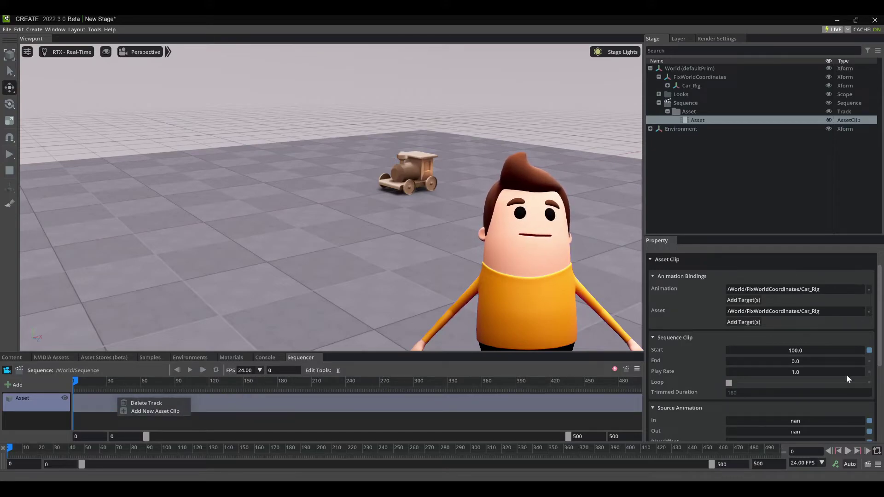
left_click(792, 360)
double_click(806, 352)
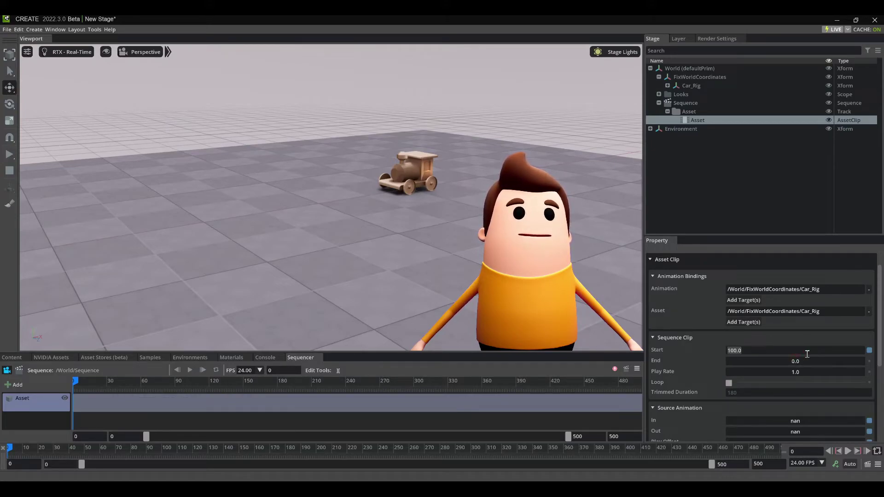
type("0")
key("Tab")
type("100")
key("Return")
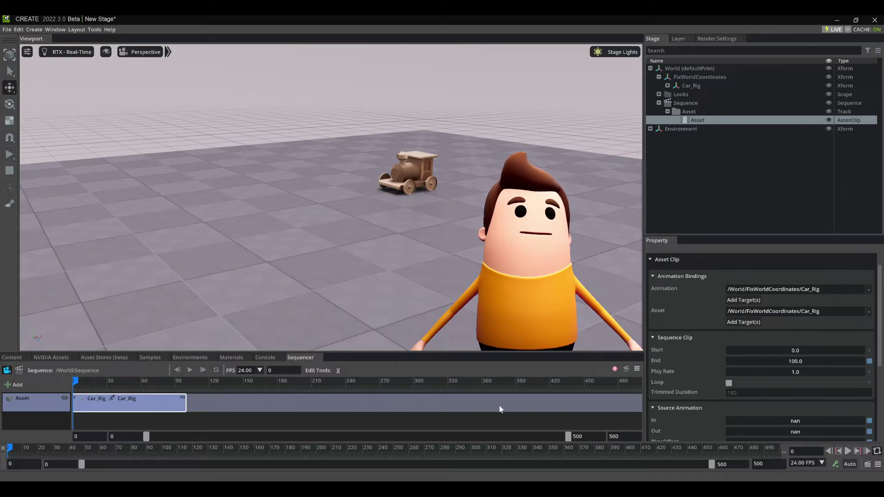
- Duplicate the Car_Rig clip, place the copy at frames 154 to 254 and play the sequence, rewinding to frame 3
right_click(128, 398)
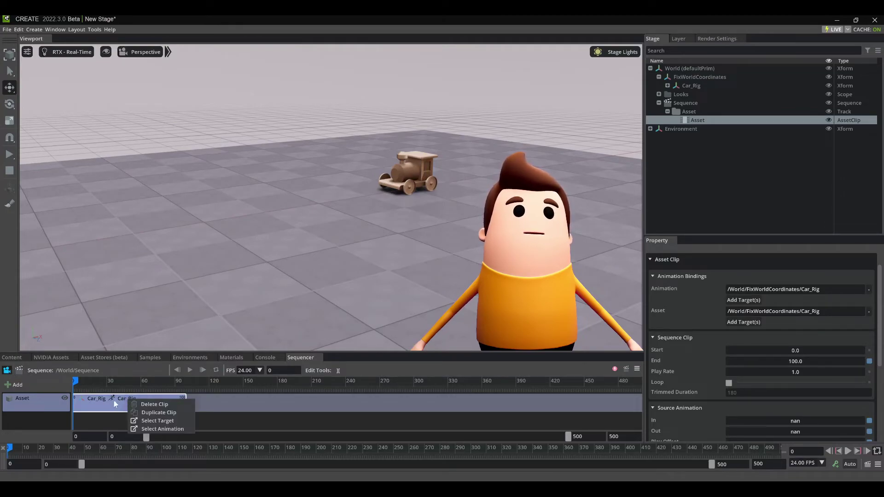
left_click(151, 412)
left_click_drag(216, 410, 278, 405)
key("space")
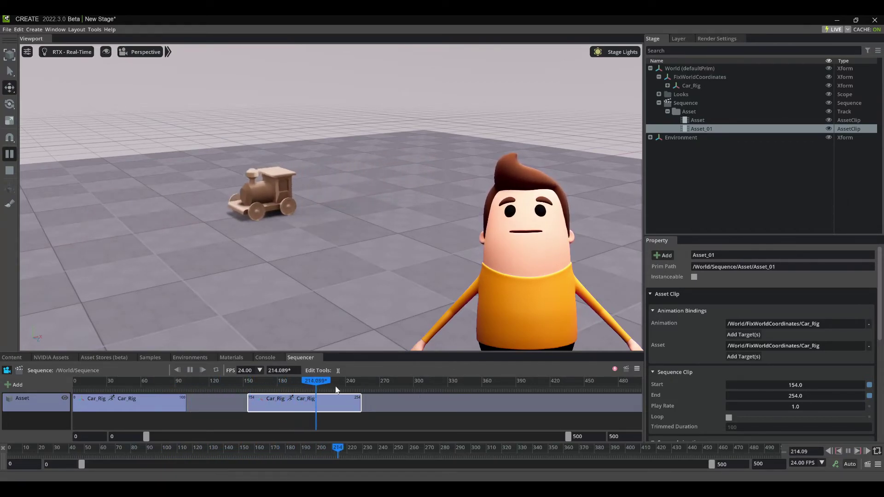
key("space")
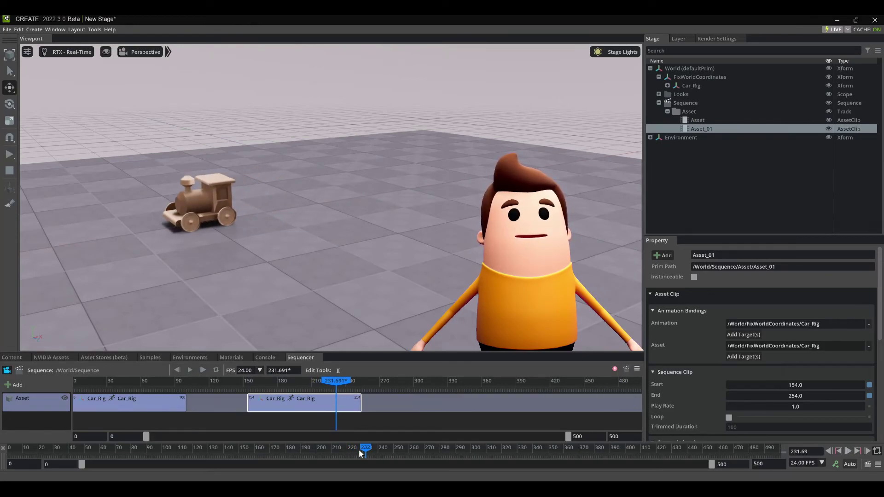
left_click_drag(359, 450, 12, 438)
- Delete the duplicated clip at frames 154 to 254 from the Asset track
left_click(259, 371)
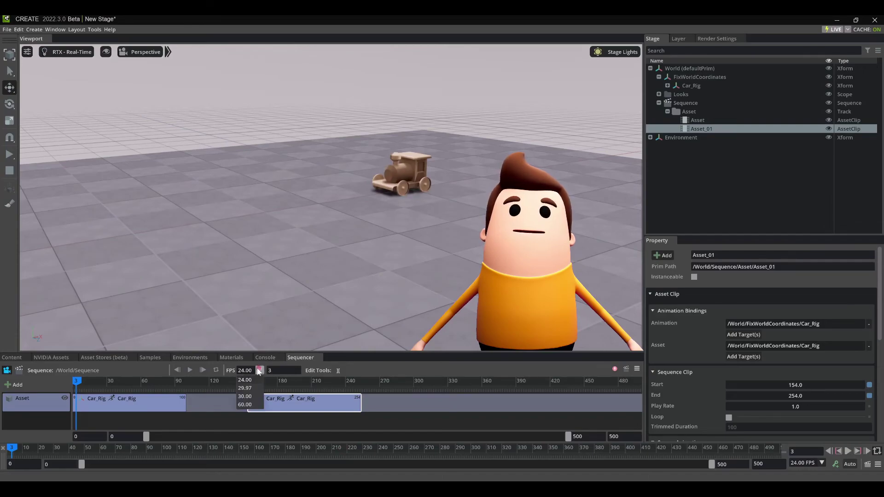
left_click(280, 382)
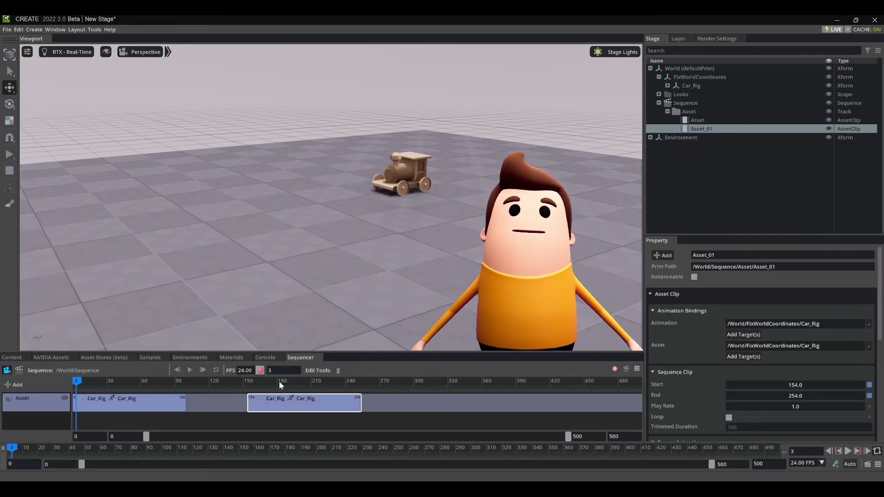
right_click(334, 400)
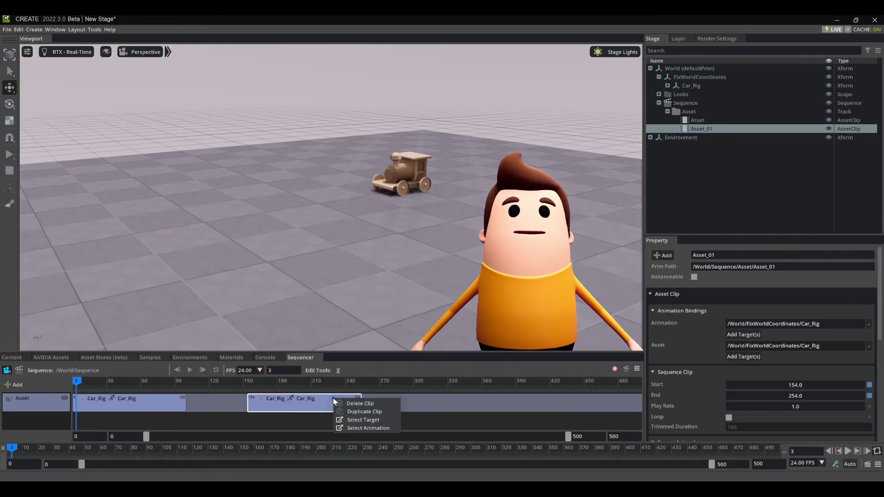
left_click(360, 404)
- Move the remaining Car_Rig clip to span frames 101 to 201 and play the sequence
left_click_drag(90, 399, 201, 399)
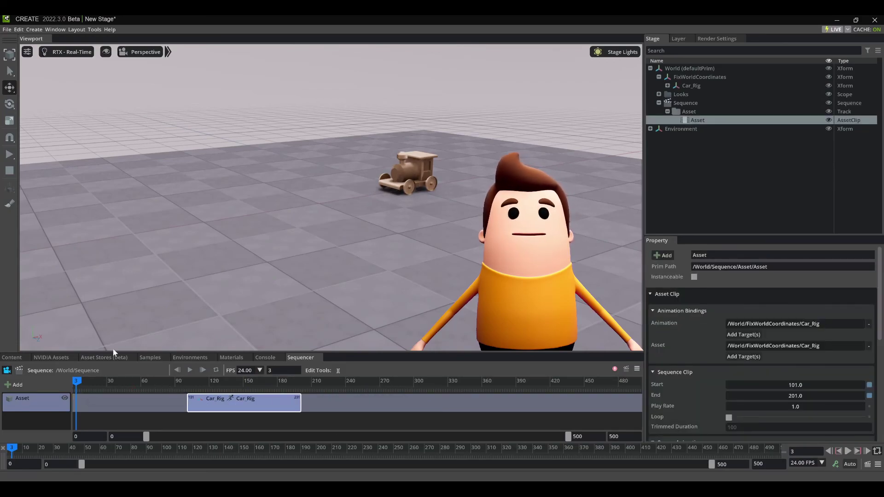
key("space")
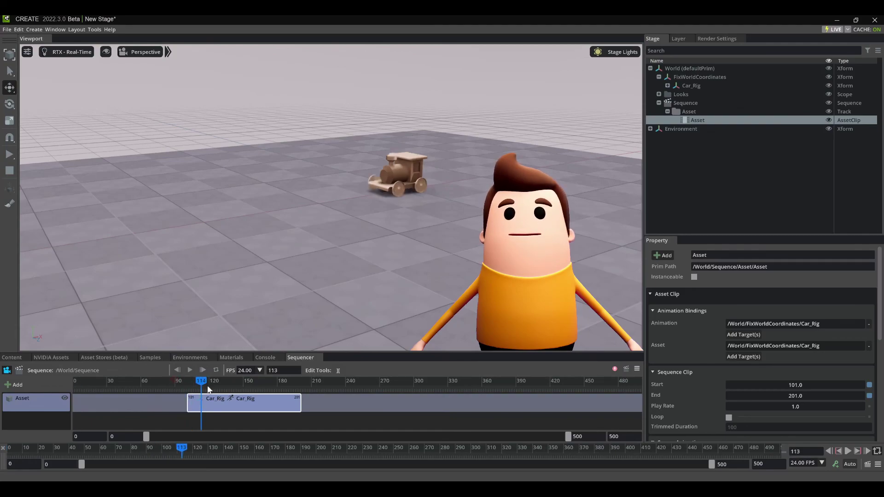